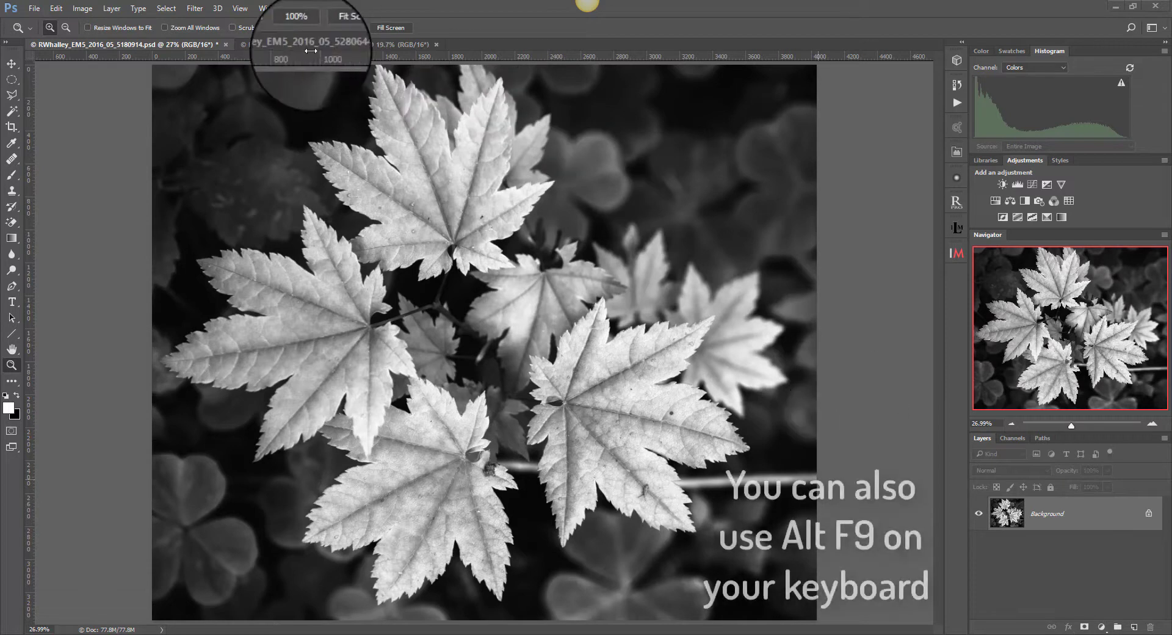
Show the Actions panel from the Window menu and select the Demo Actions set
left_click(271, 8)
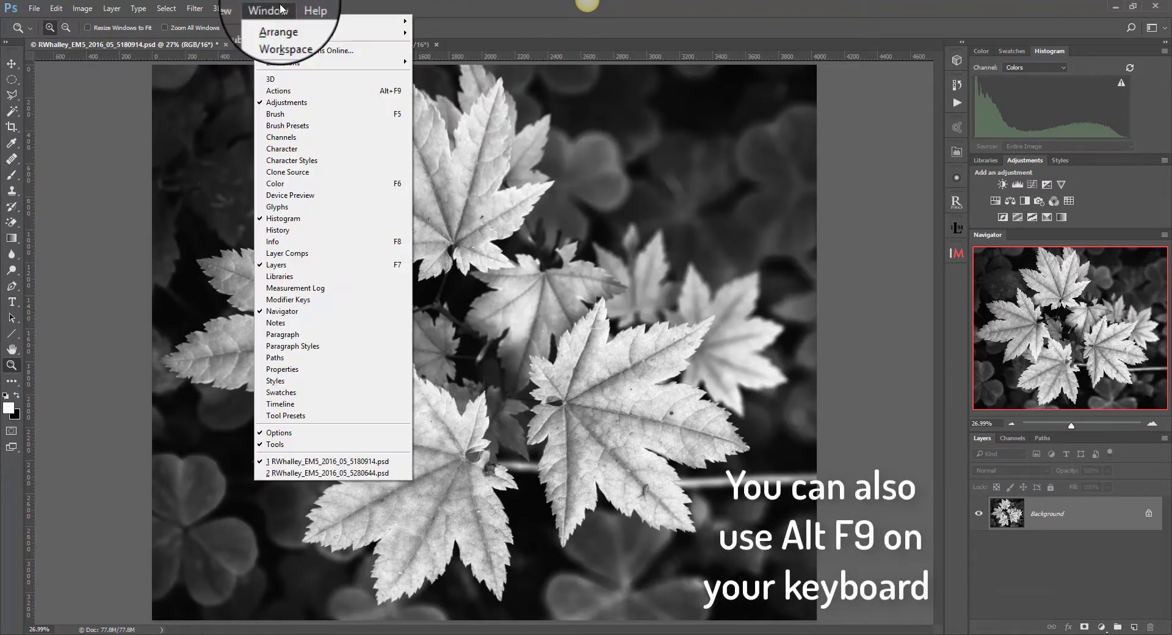
left_click(278, 91)
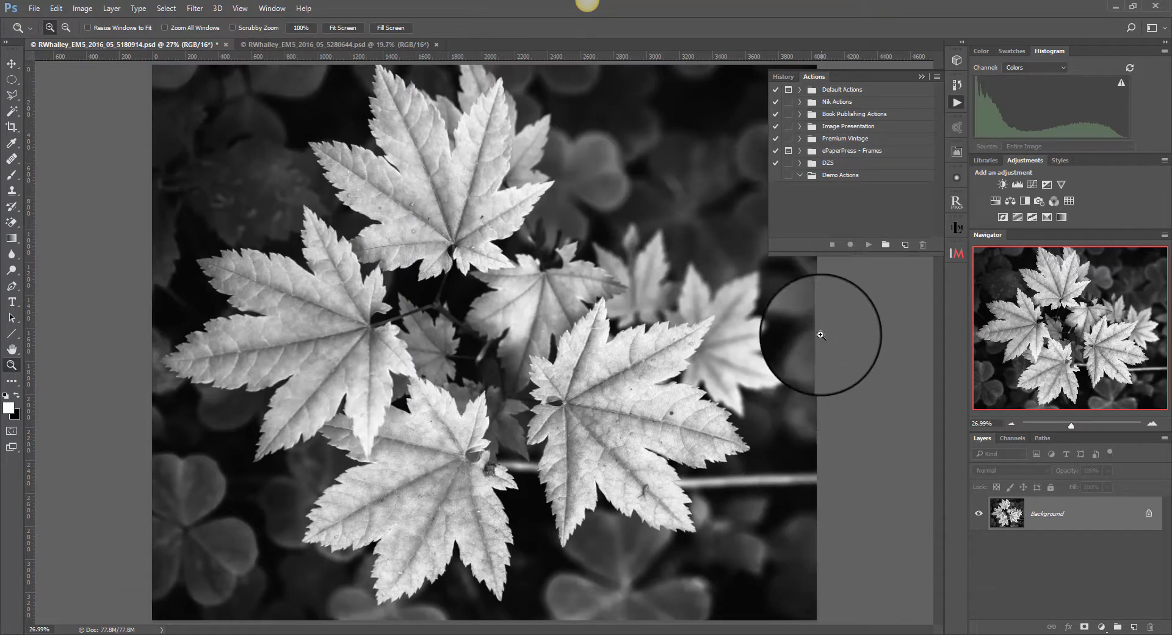
left_click(847, 177)
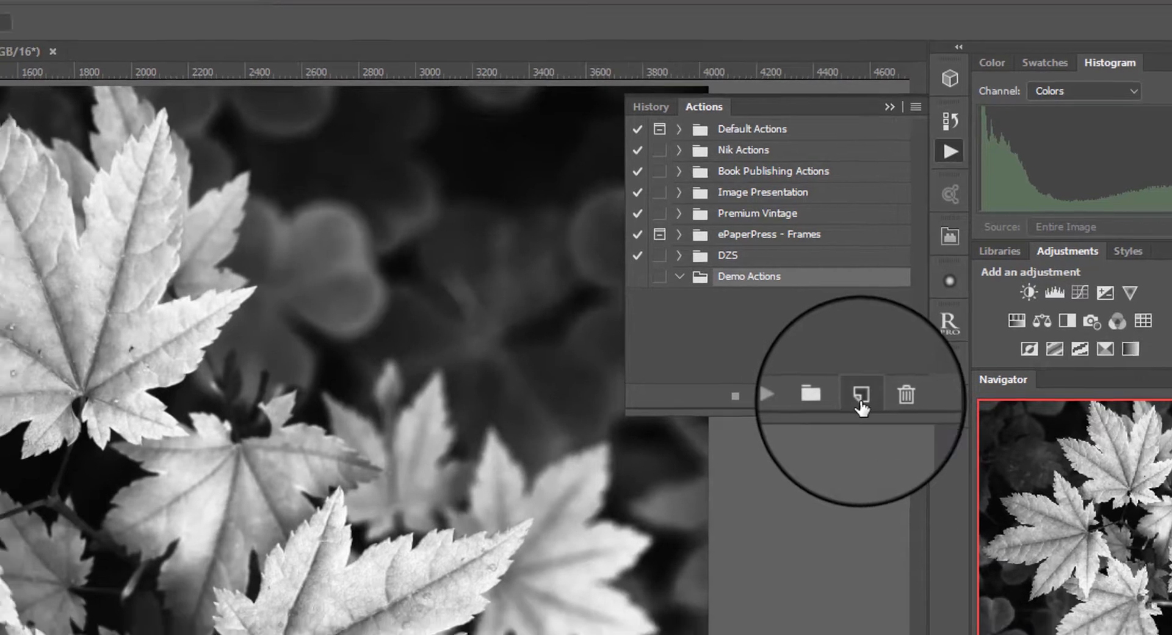
Create a new action 'Add white border' with shortcut Shift+F10 and start recording
left_click(829, 416)
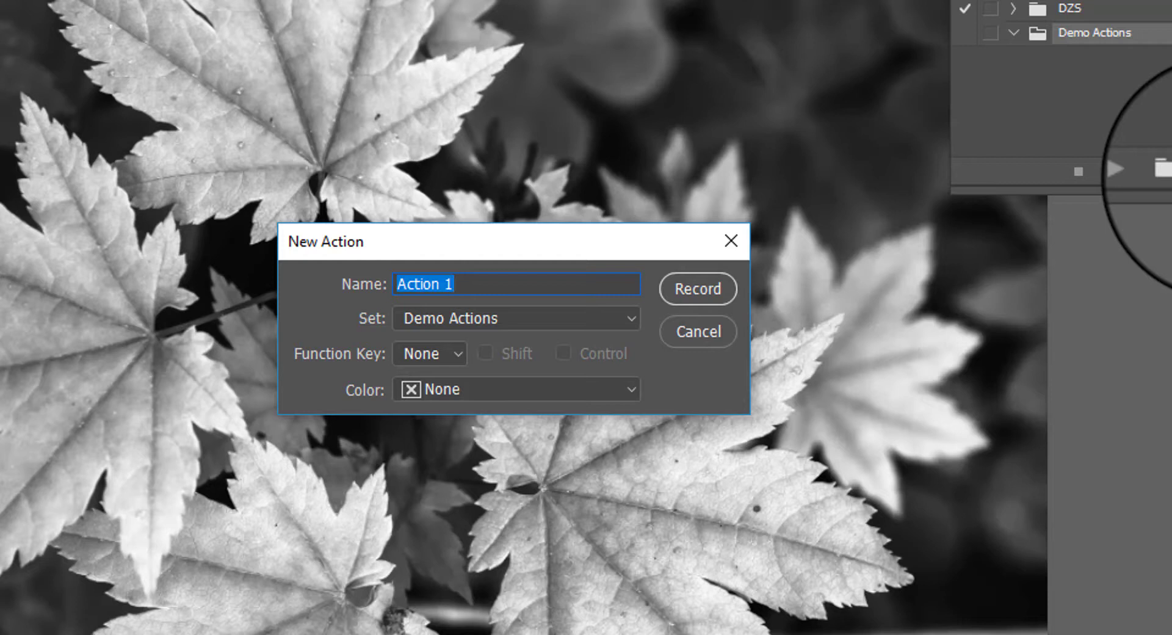
type("Add white")
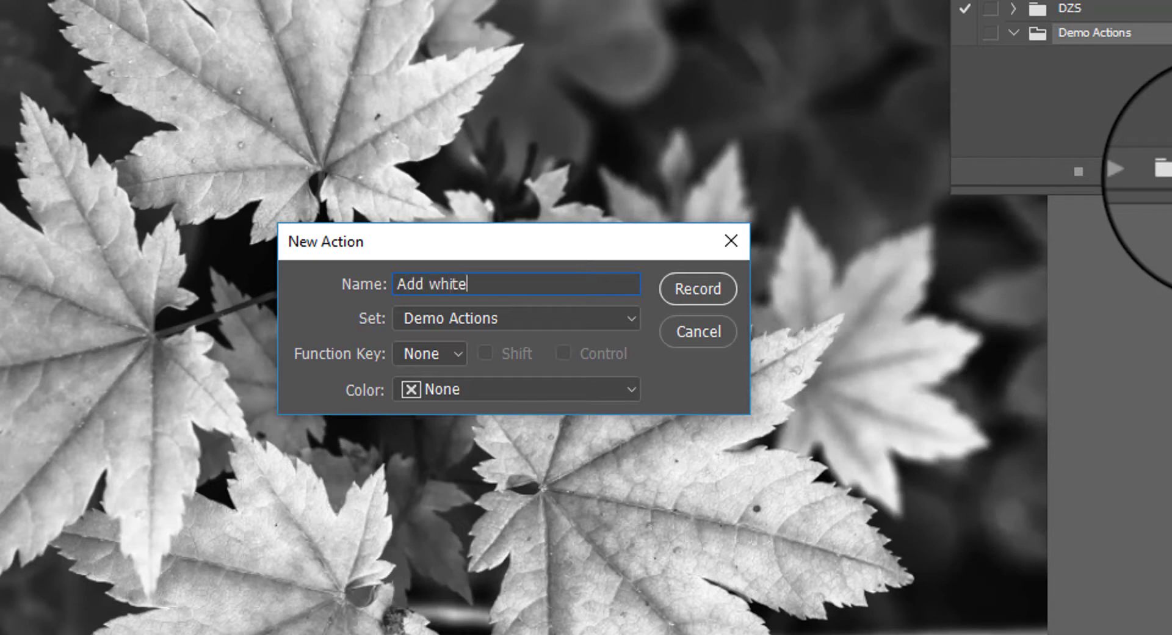
type(" border")
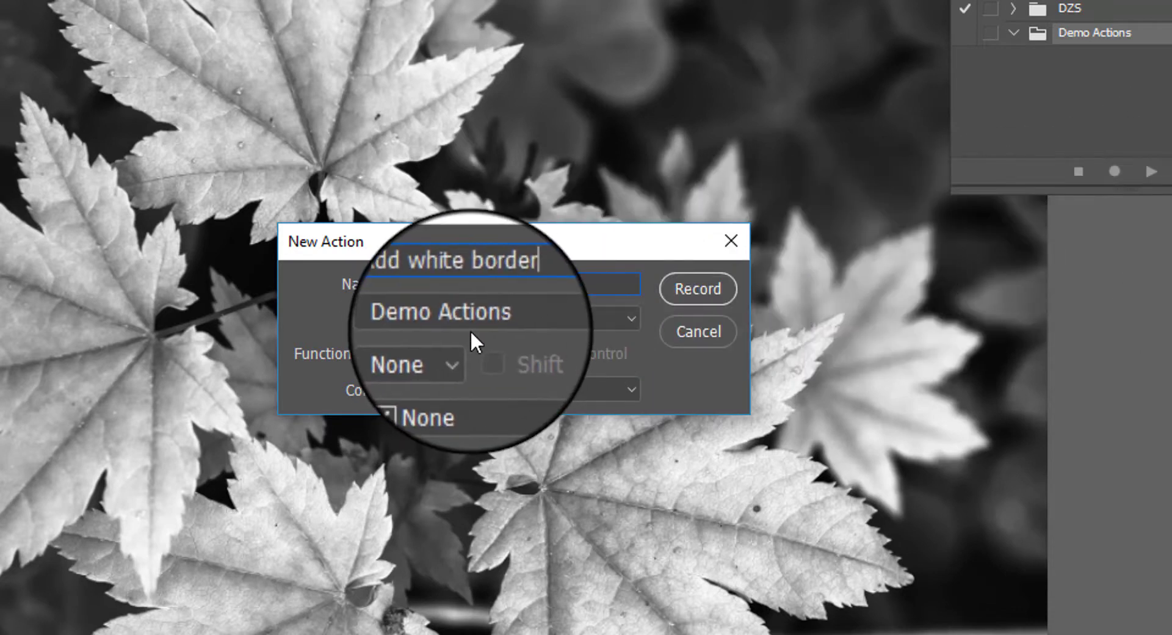
left_click(459, 351)
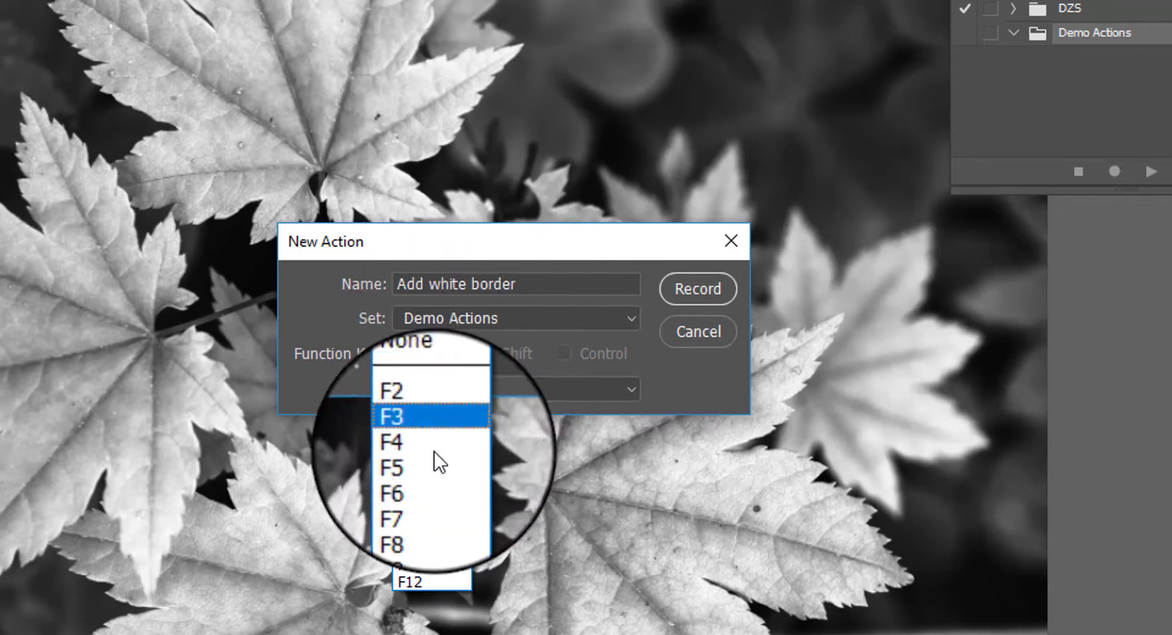
left_click(433, 549)
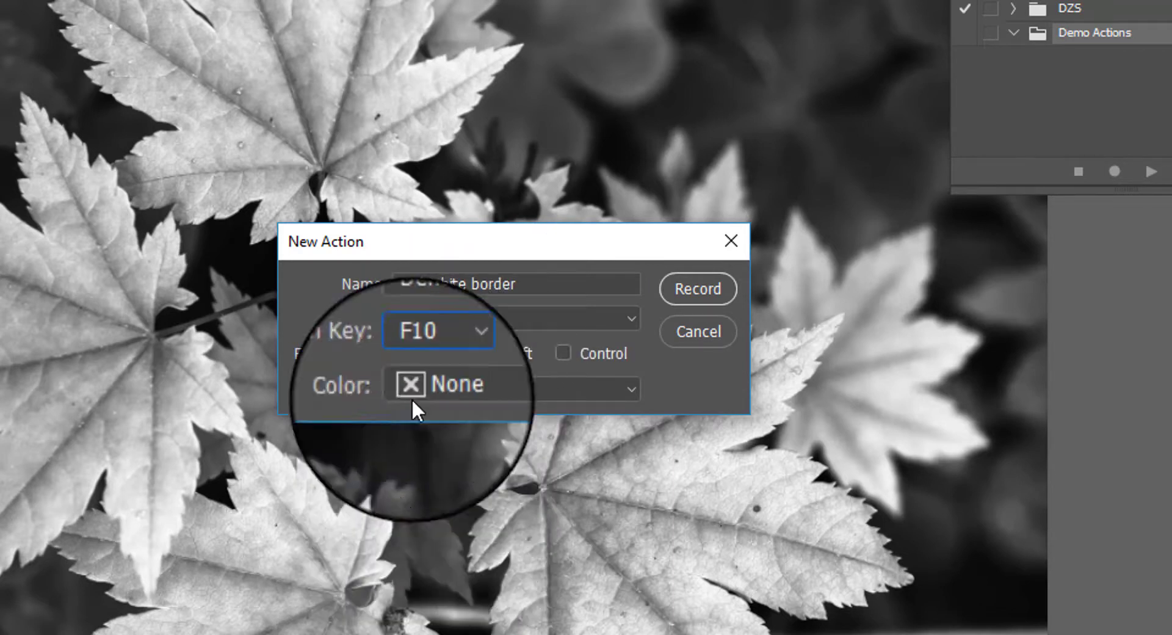
left_click(484, 347)
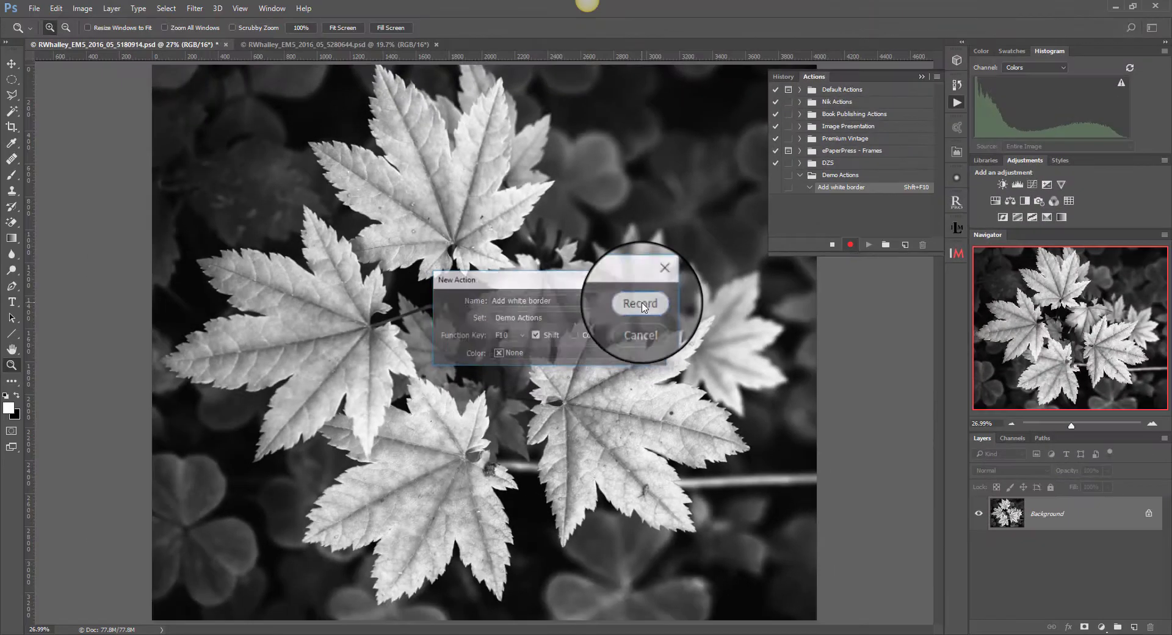
left_click(697, 287)
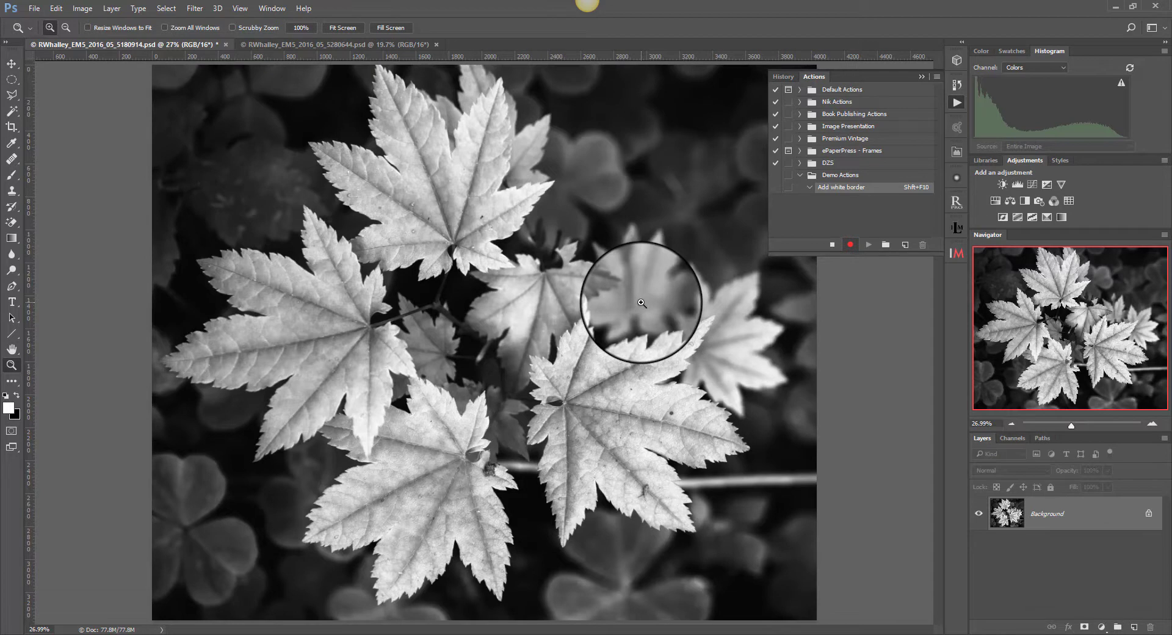
Convert the photo from ProPhoto RGB to sRGB IEC61966-2.1 via Convert to Profile
left_click(57, 9)
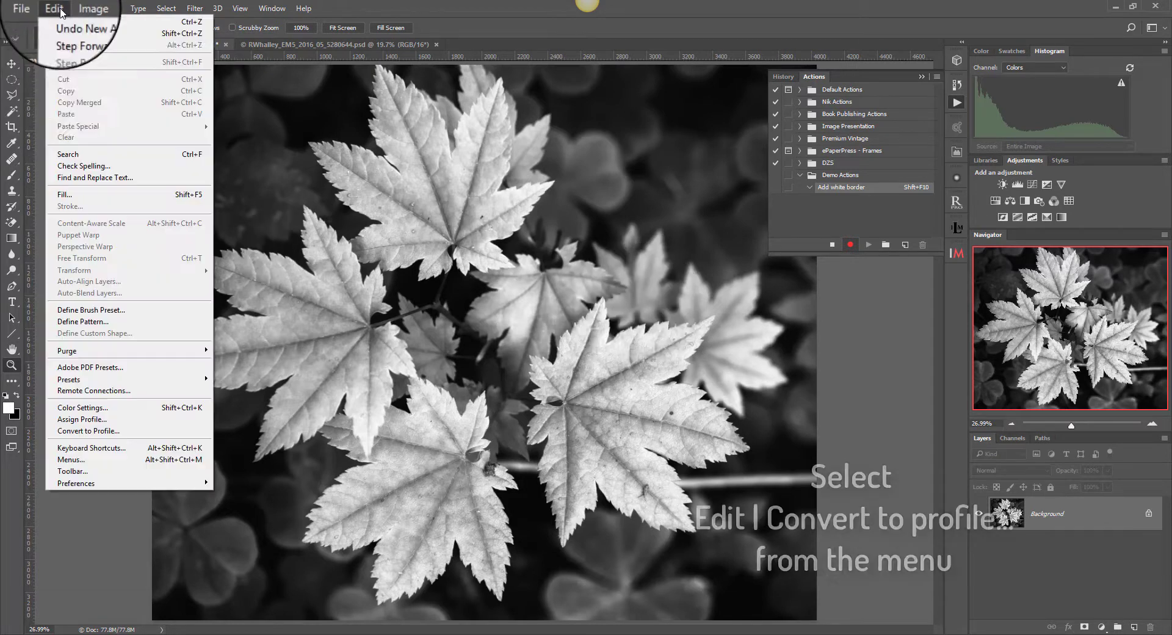
left_click(83, 434)
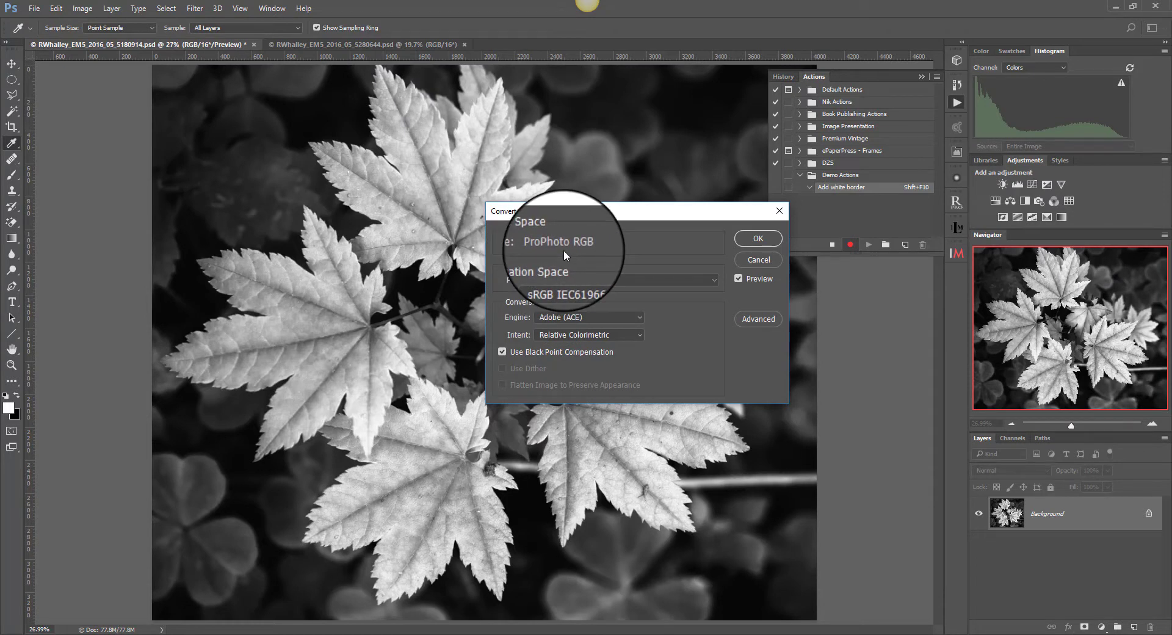
left_click(761, 235)
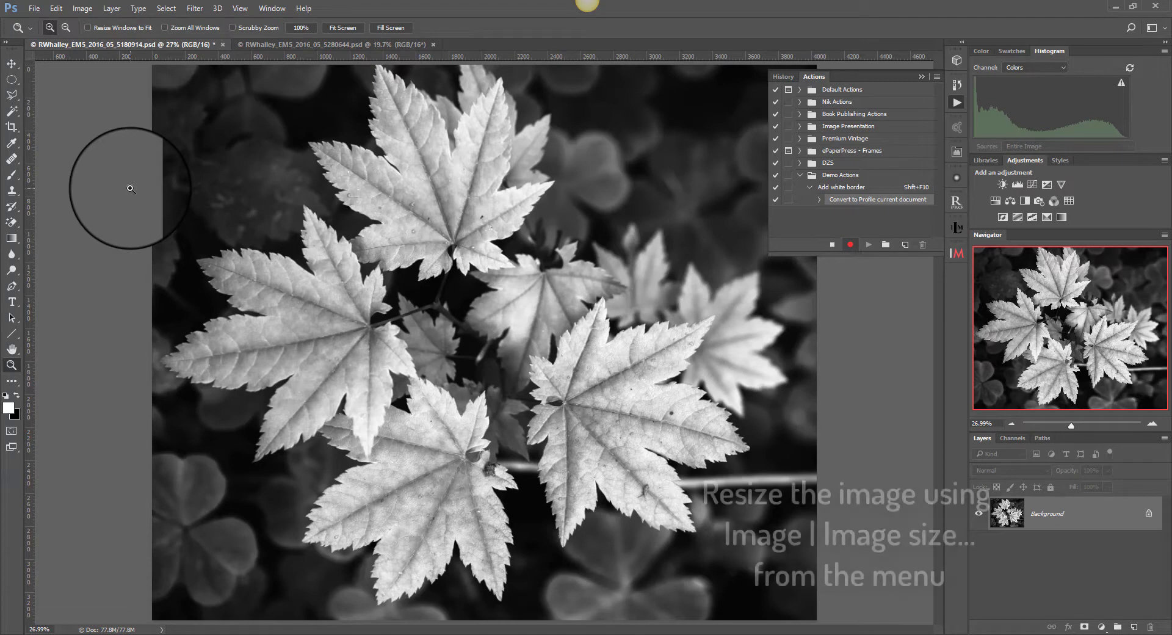
Resize the image using the 1366 x 768 px 72 ppi Fit To preset, giving 1366 x 1142 px
left_click(83, 8)
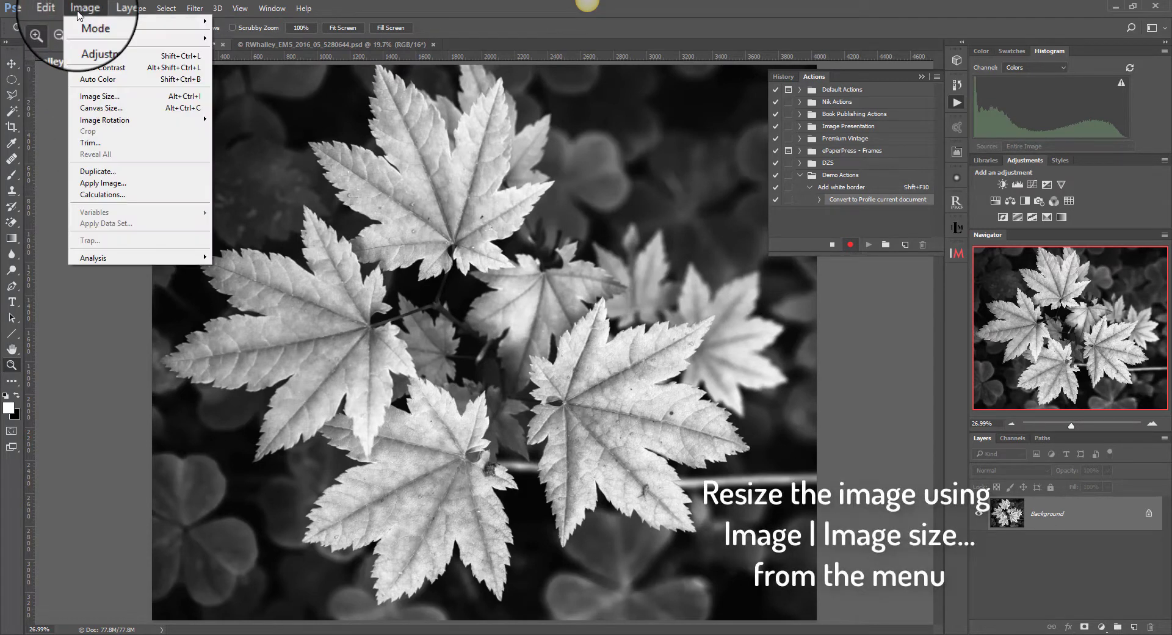
left_click(101, 96)
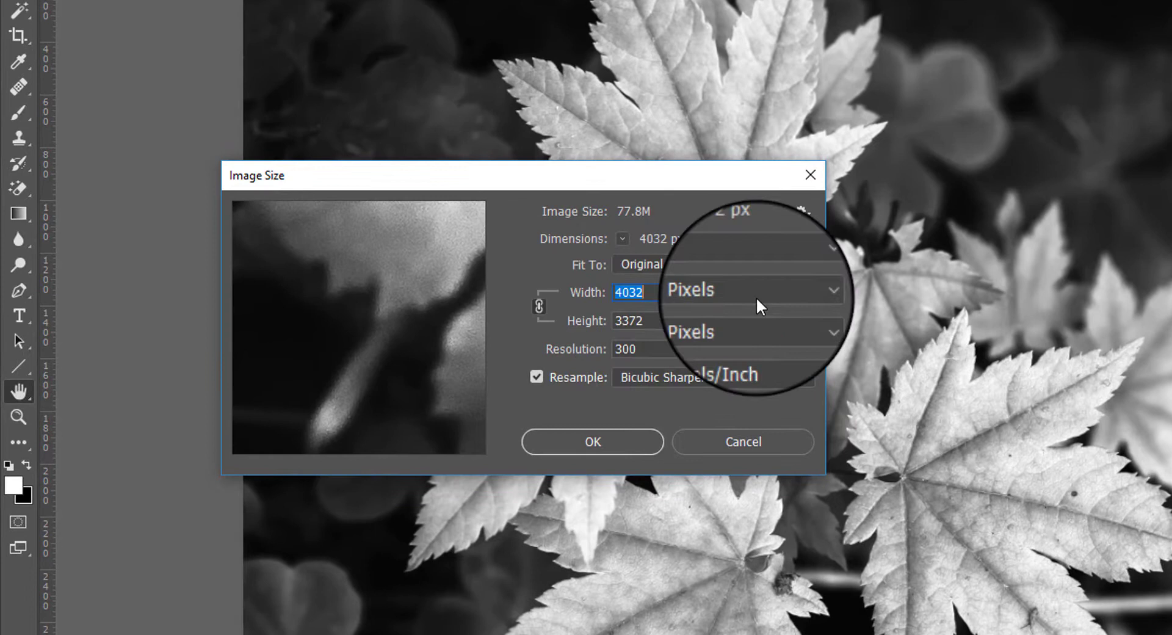
left_click(808, 261)
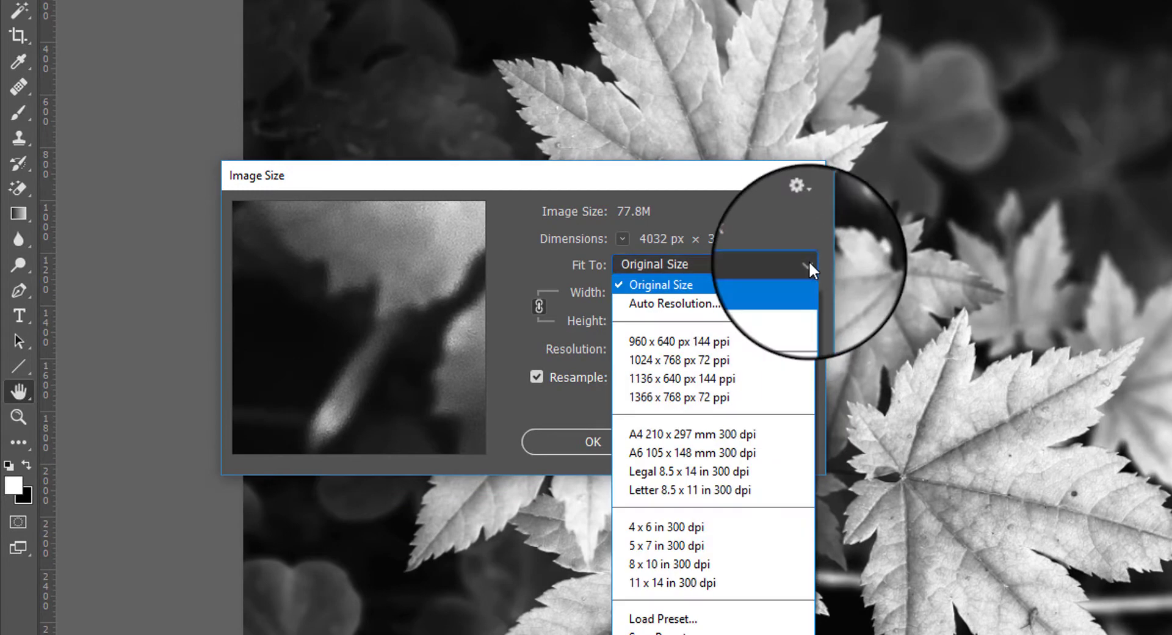
left_click(707, 398)
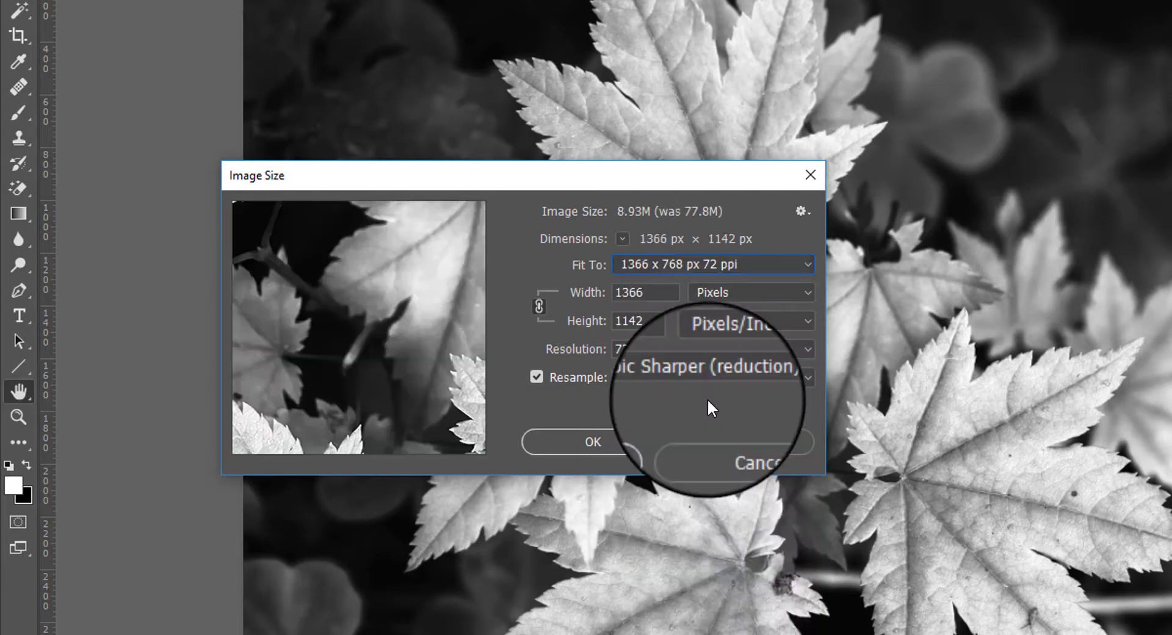
left_click(591, 444)
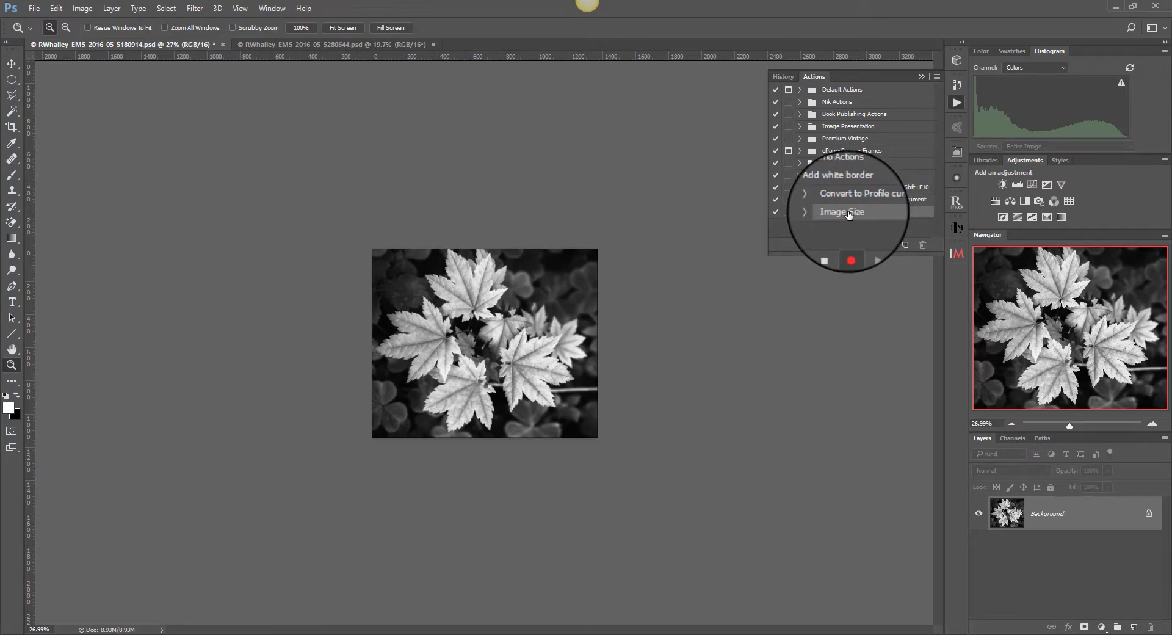
Select the whole image and stroke it with a 1 px black line, location Inside
left_click(166, 8)
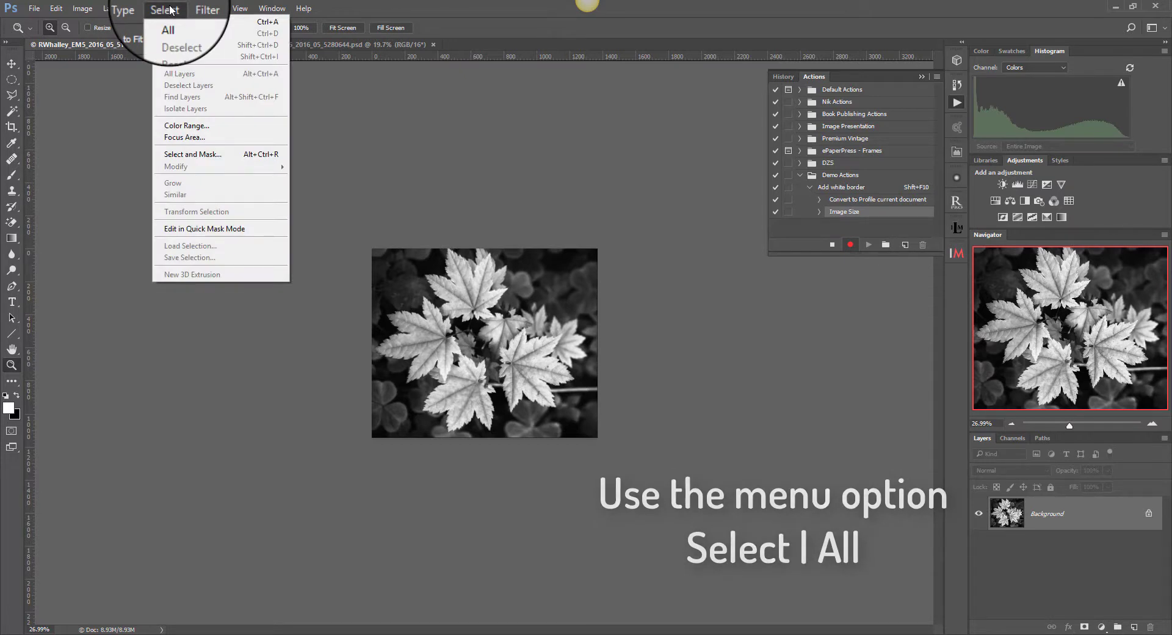
left_click(170, 24)
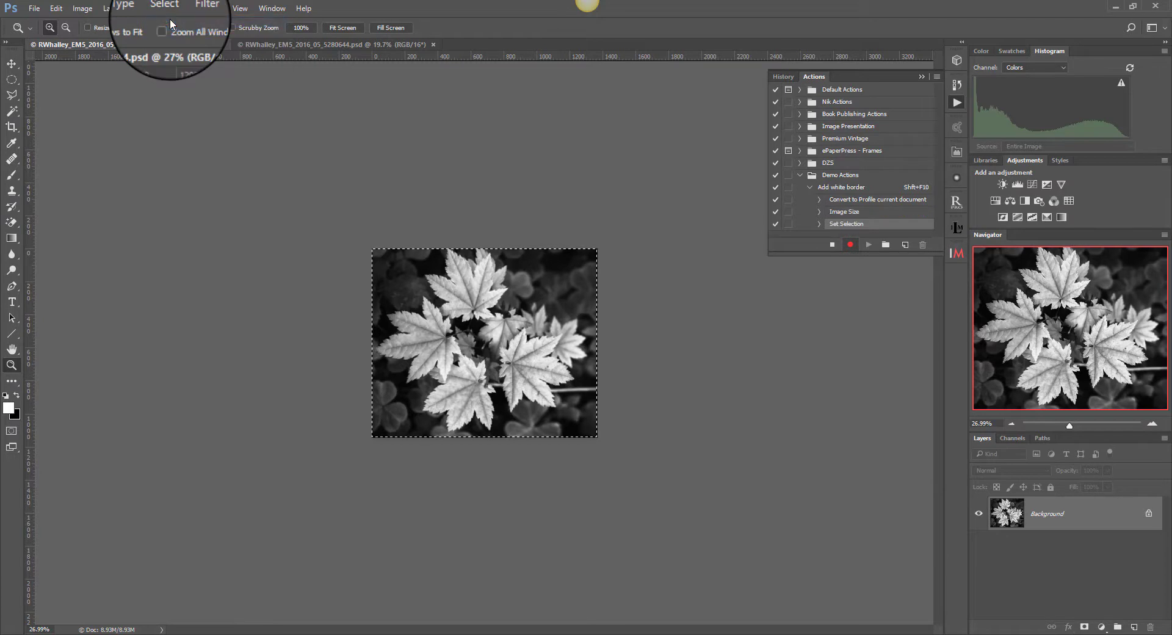
left_click(56, 11)
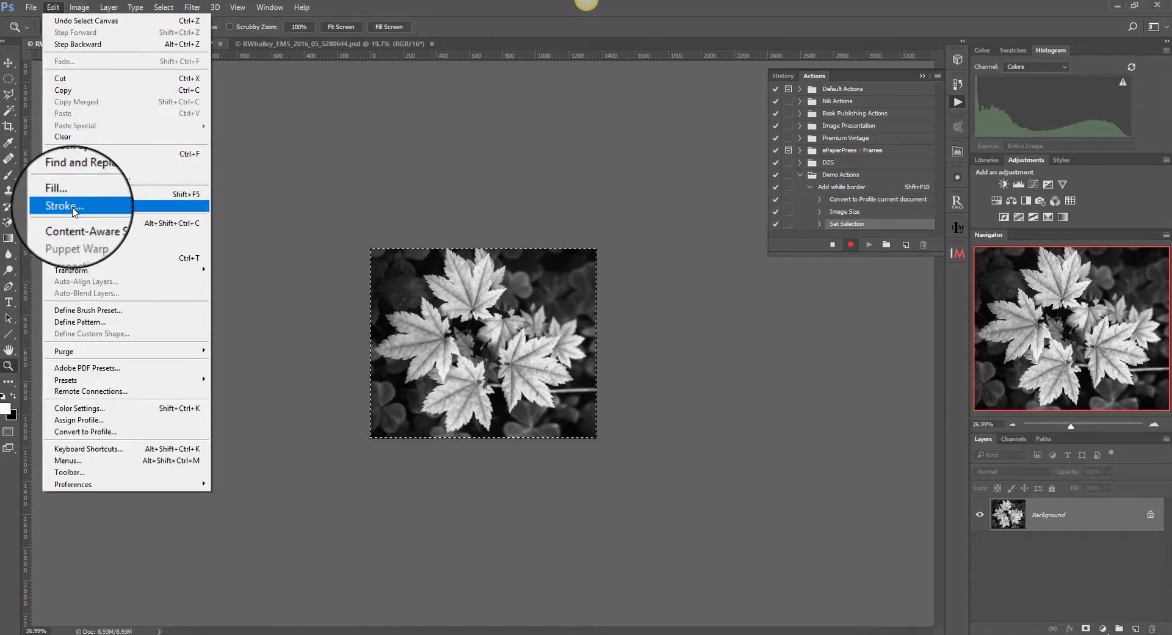
left_click(68, 208)
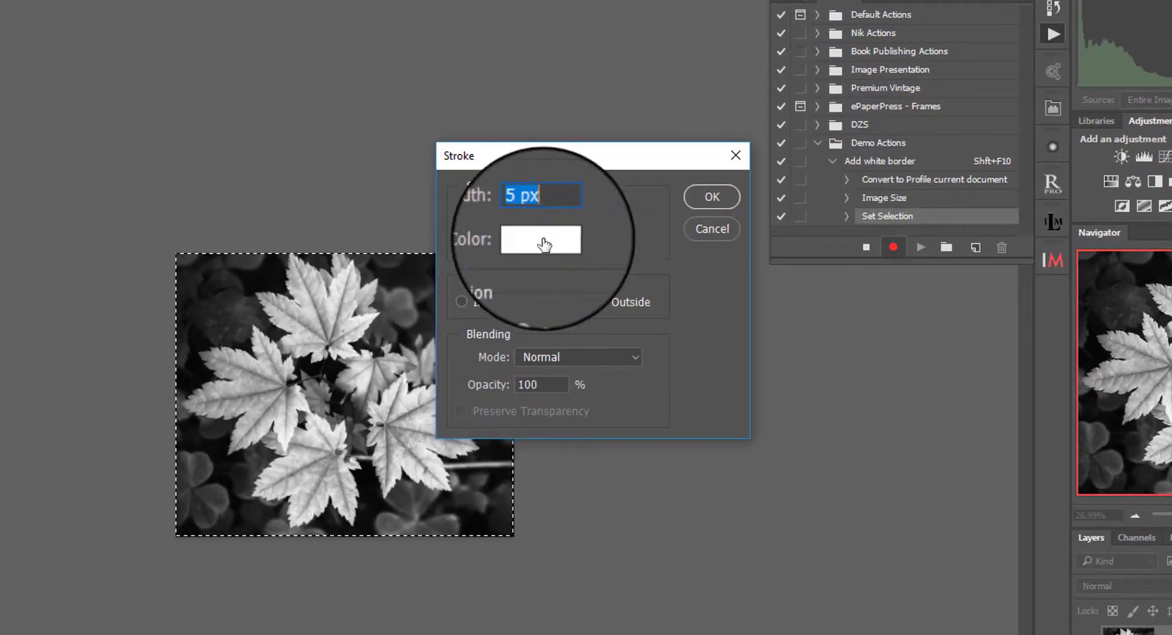
double_click(520, 209)
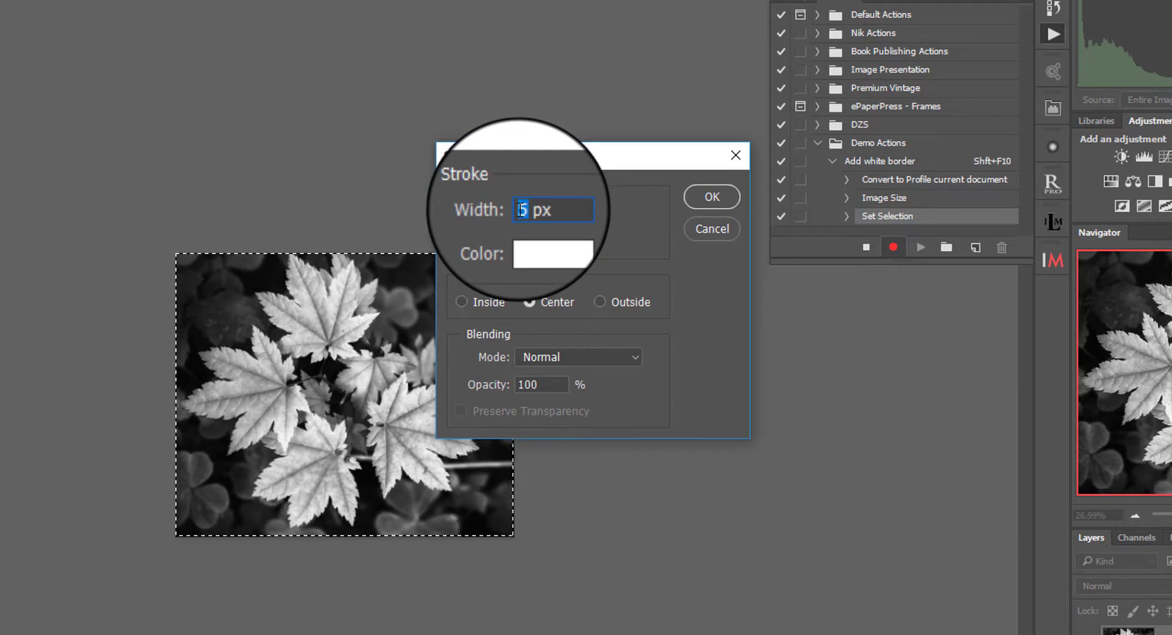
type("1")
left_click(541, 244)
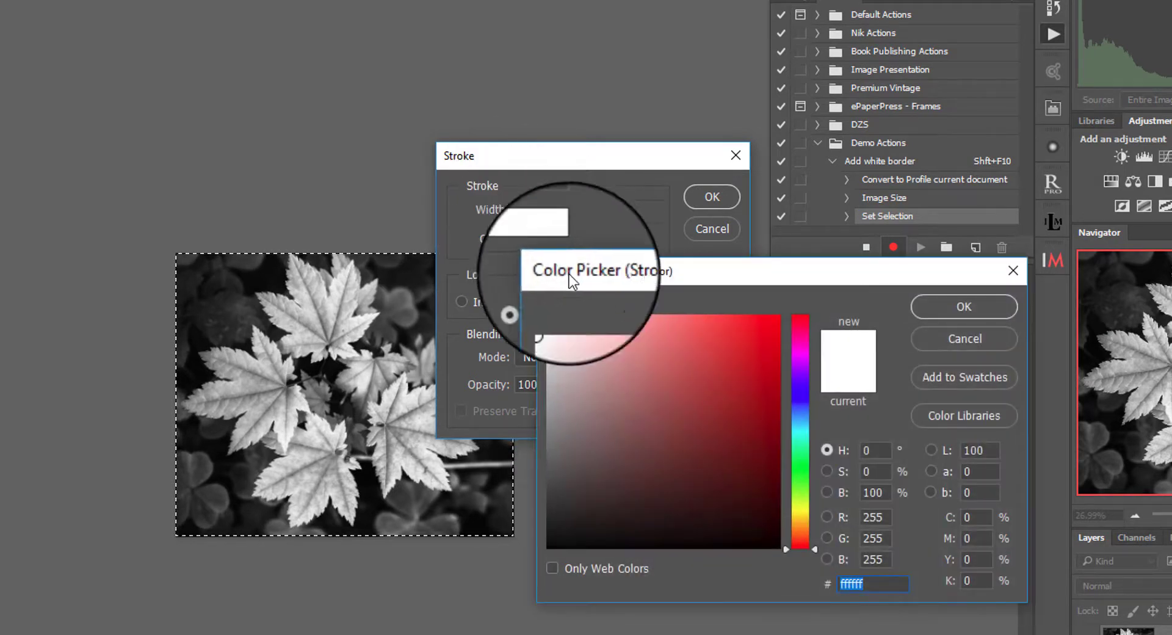
left_click(548, 546)
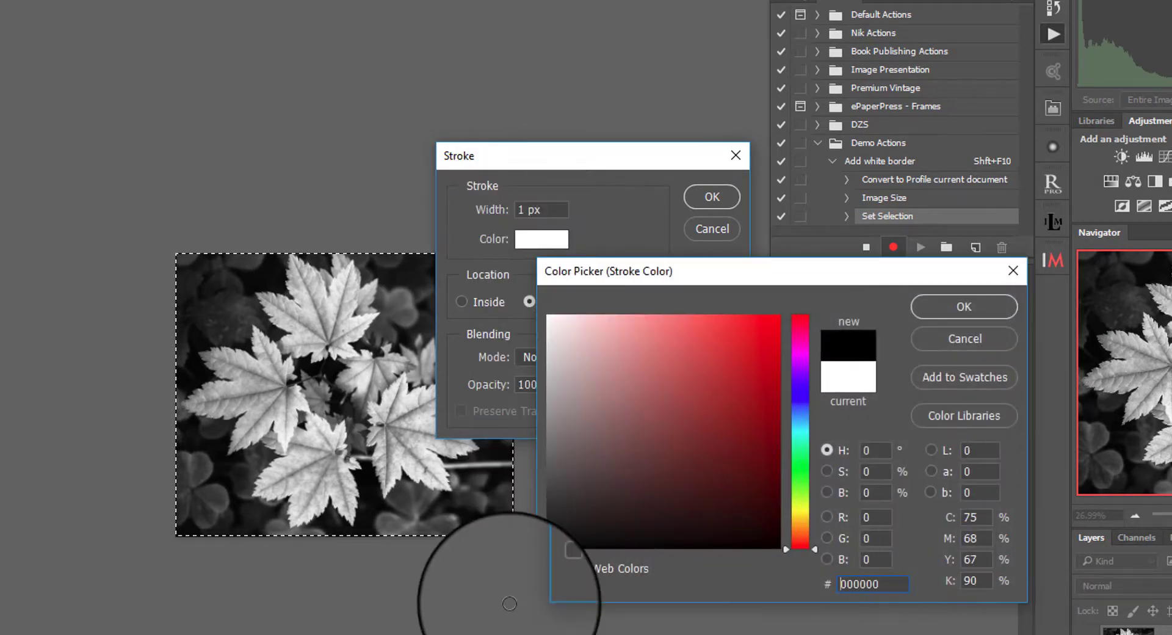
left_click(964, 303)
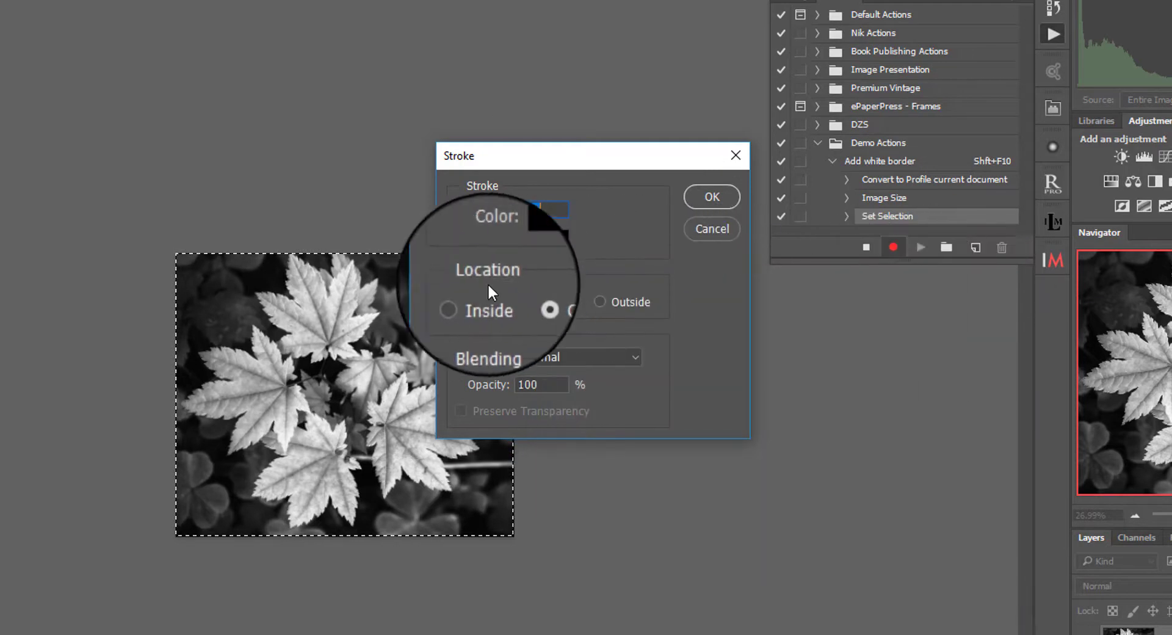
left_click(458, 299)
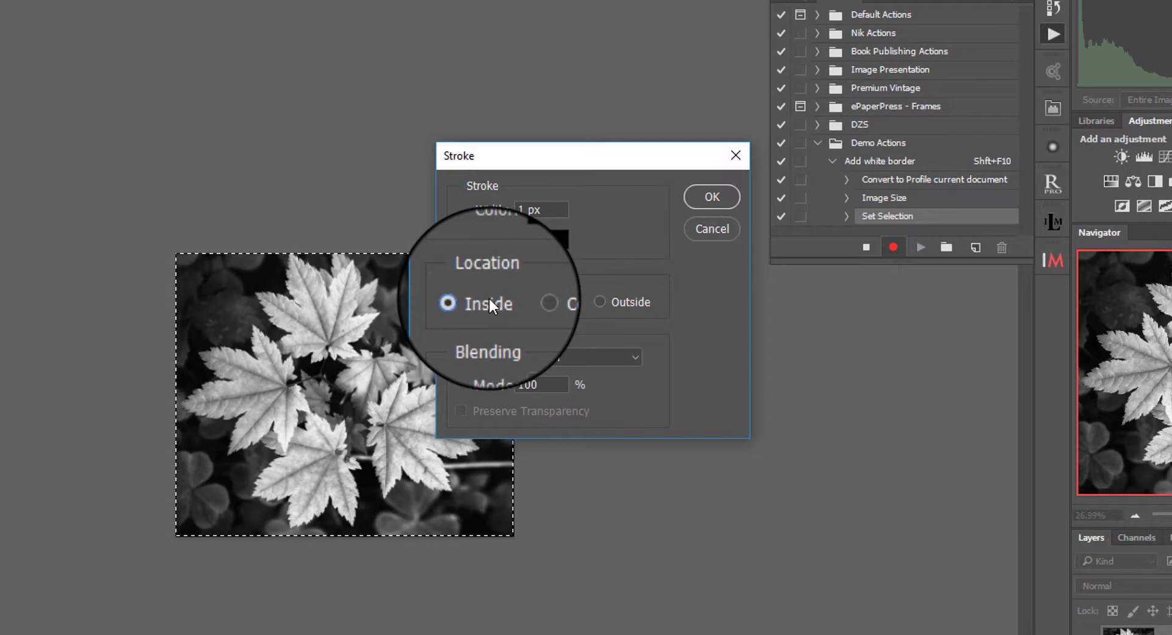
left_click(713, 194)
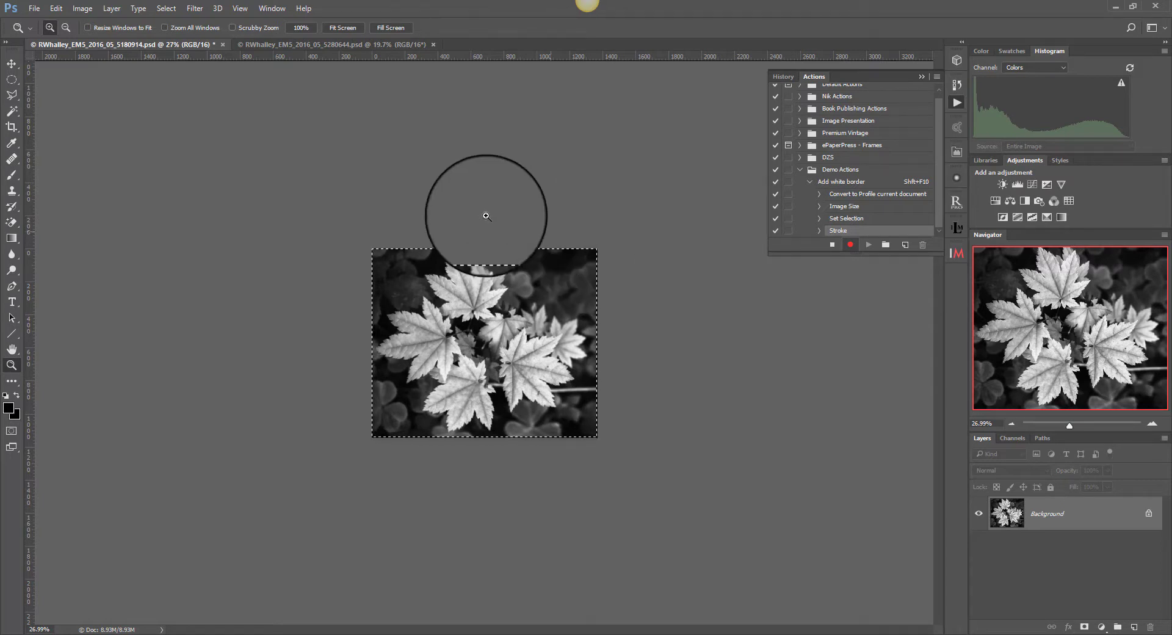
Set Canvas Size to 120 percent width and height with the centre anchor
left_click(83, 9)
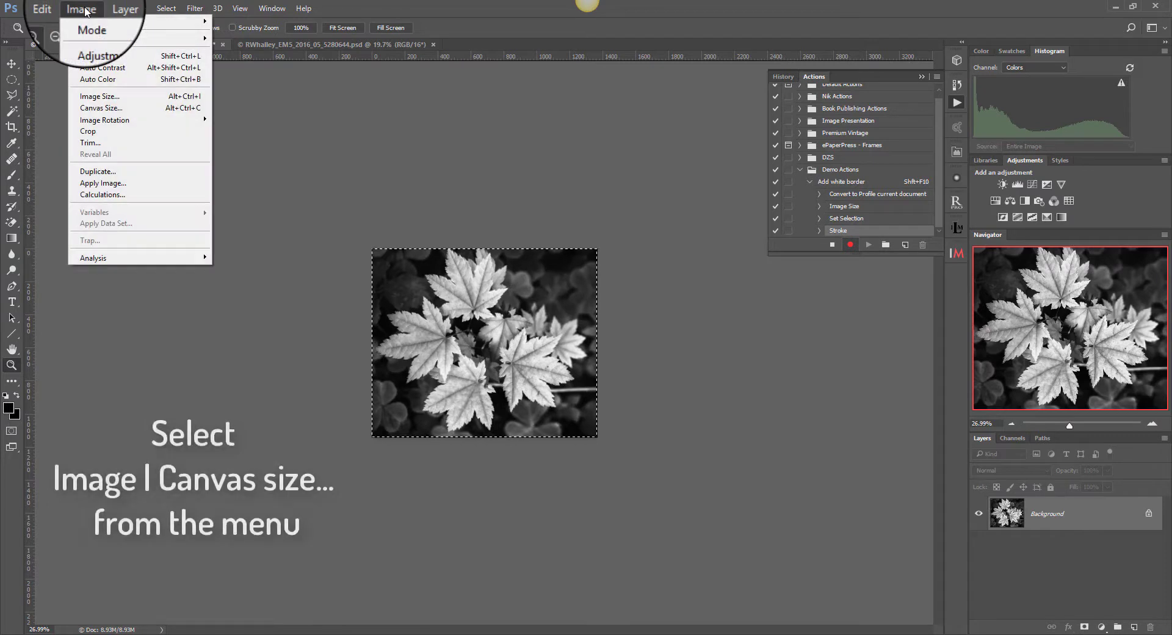
left_click(101, 107)
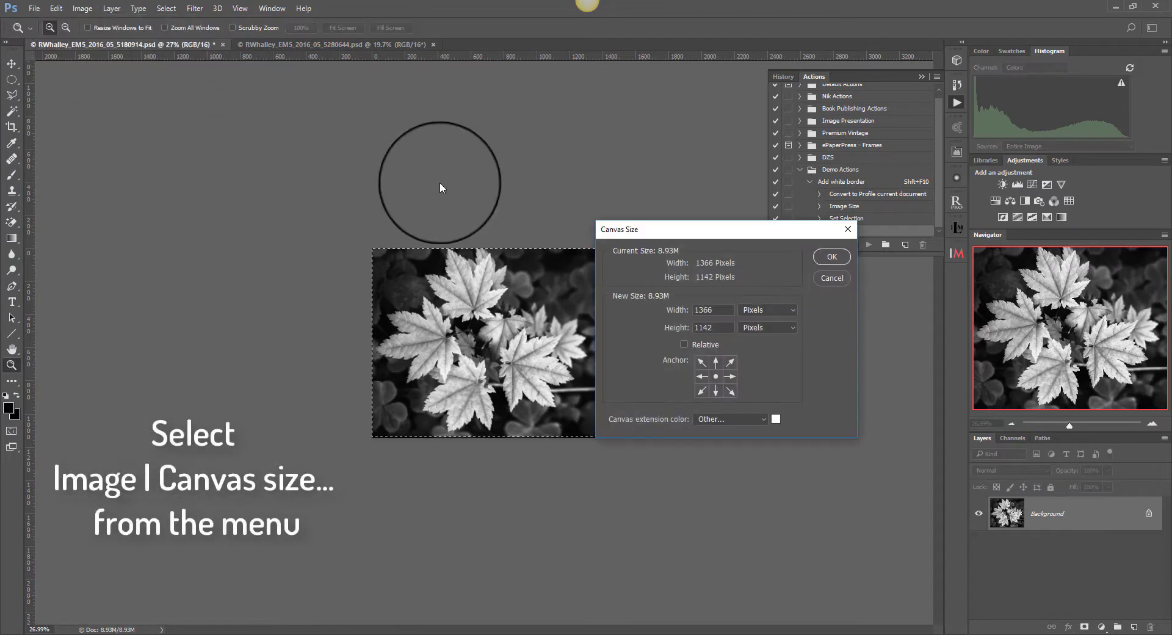
left_click_drag(693, 231, 596, 270)
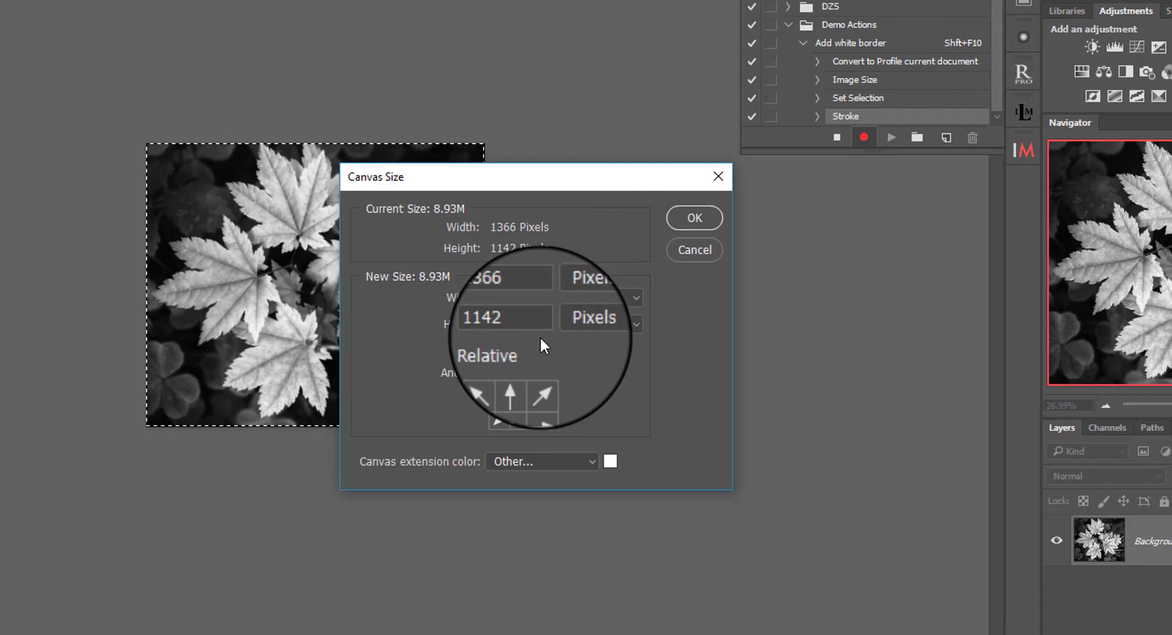
left_click(635, 300)
left_click(605, 314)
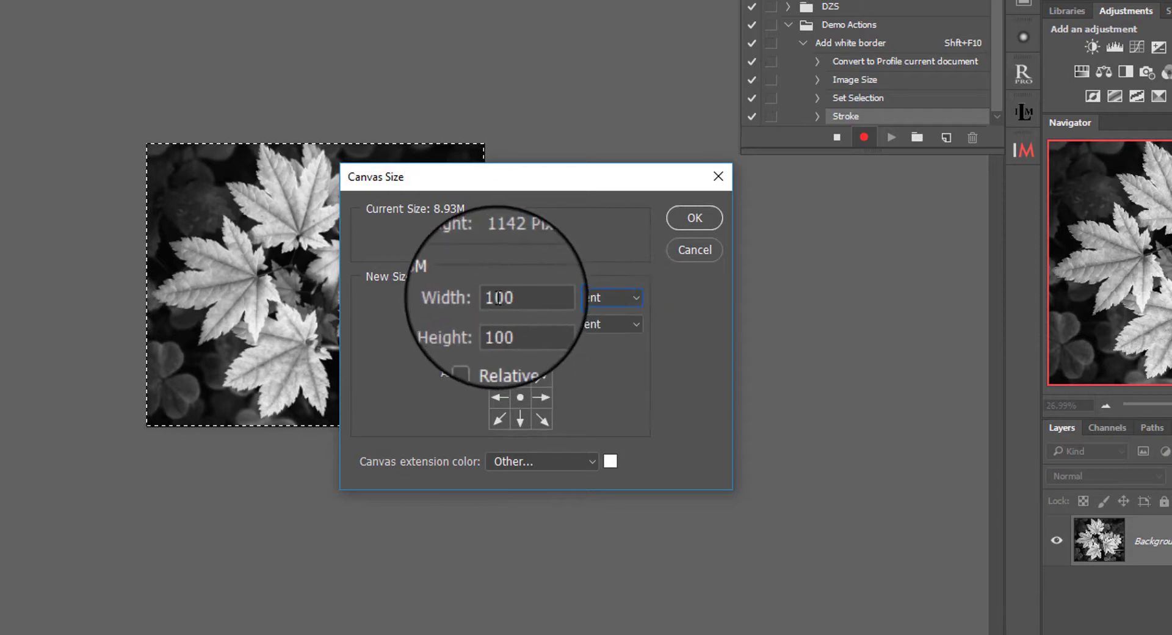
left_click_drag(487, 298, 504, 298)
type("2")
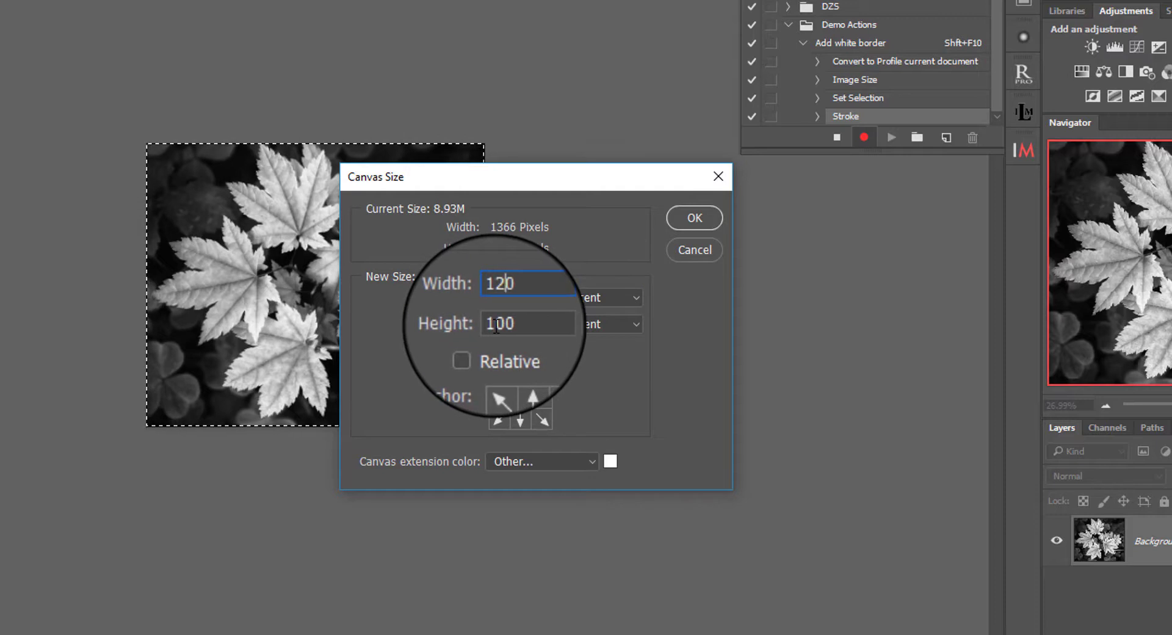
left_click_drag(496, 323, 504, 323)
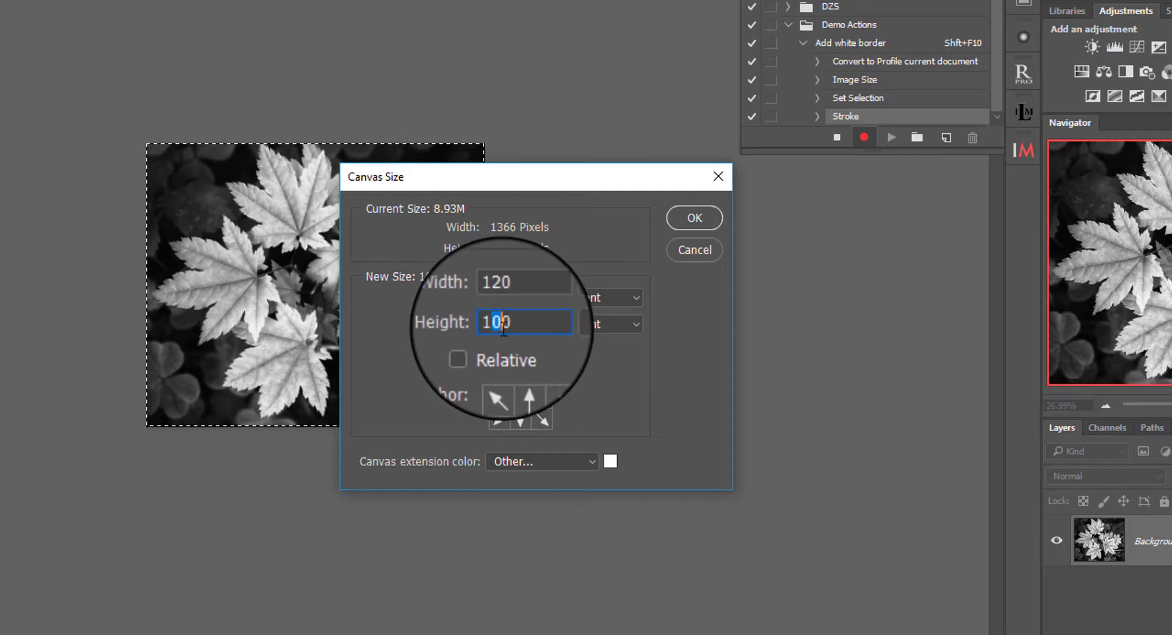
type("2")
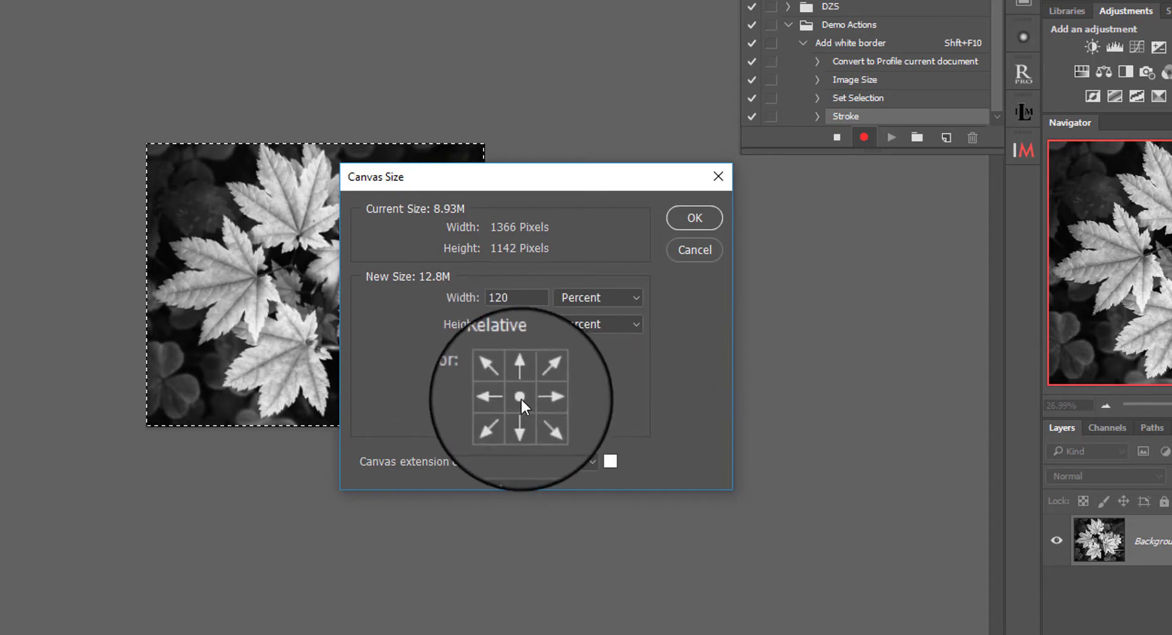
left_click(500, 398)
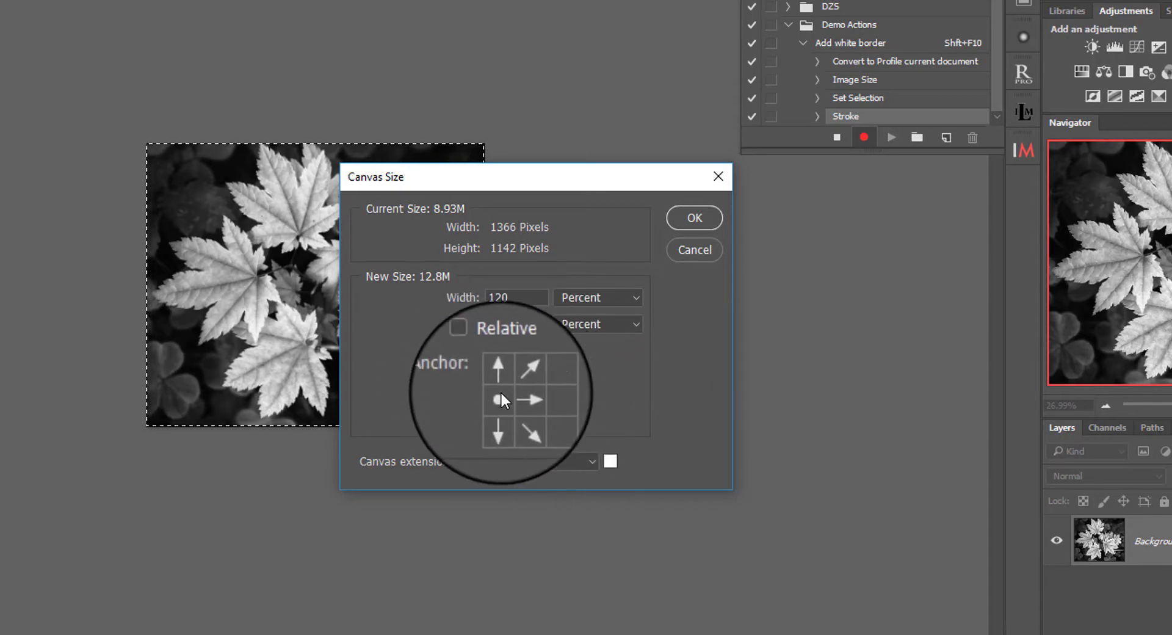
left_click(516, 398)
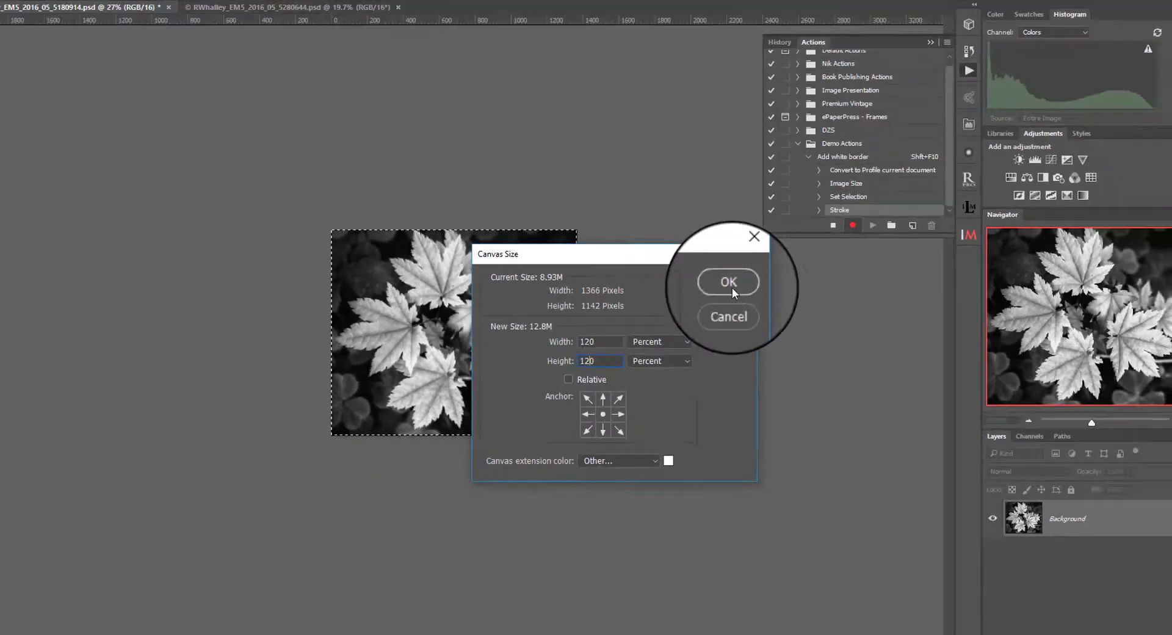
left_click(694, 218)
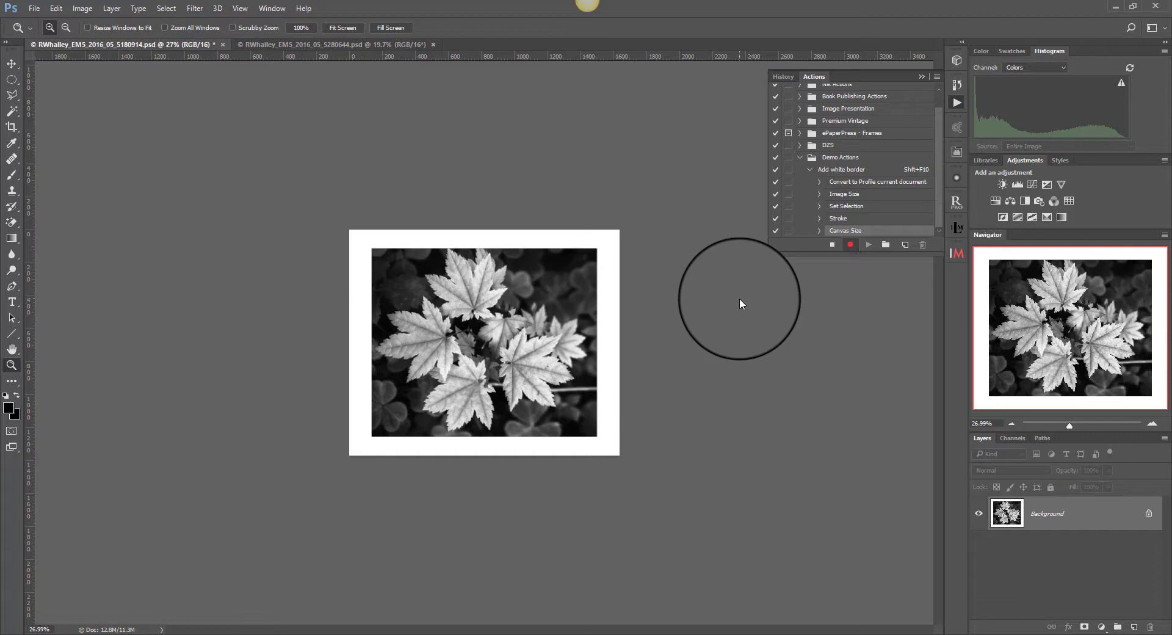
Stop recording Add white border, then view the bordered photo at 100% and Fit Screen
left_click(832, 244)
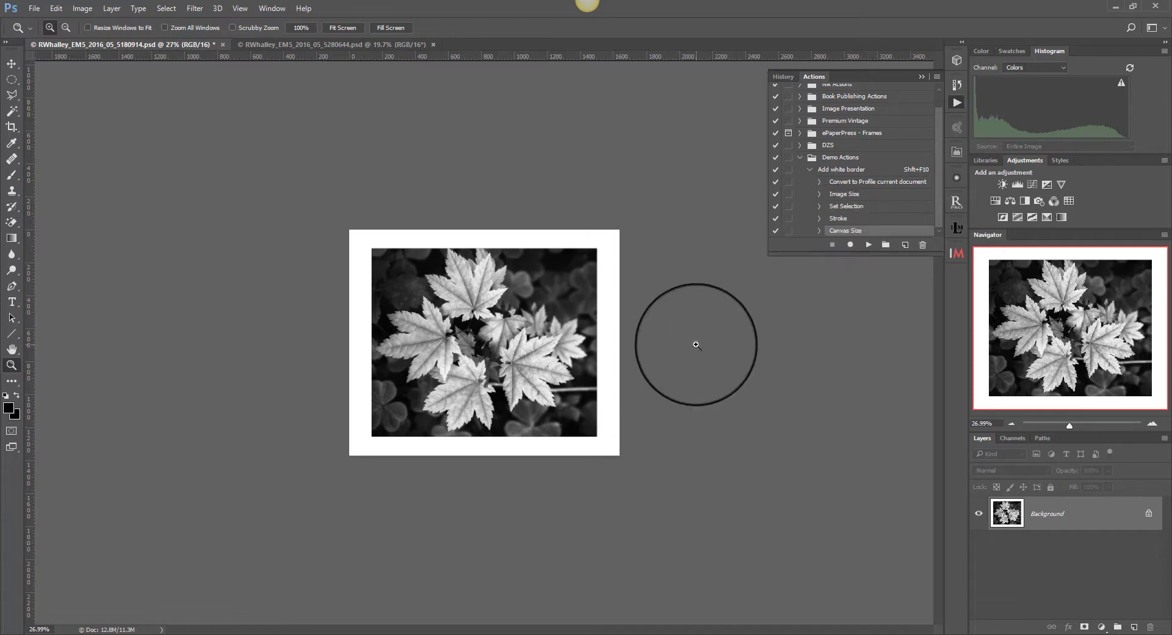
left_click(300, 28)
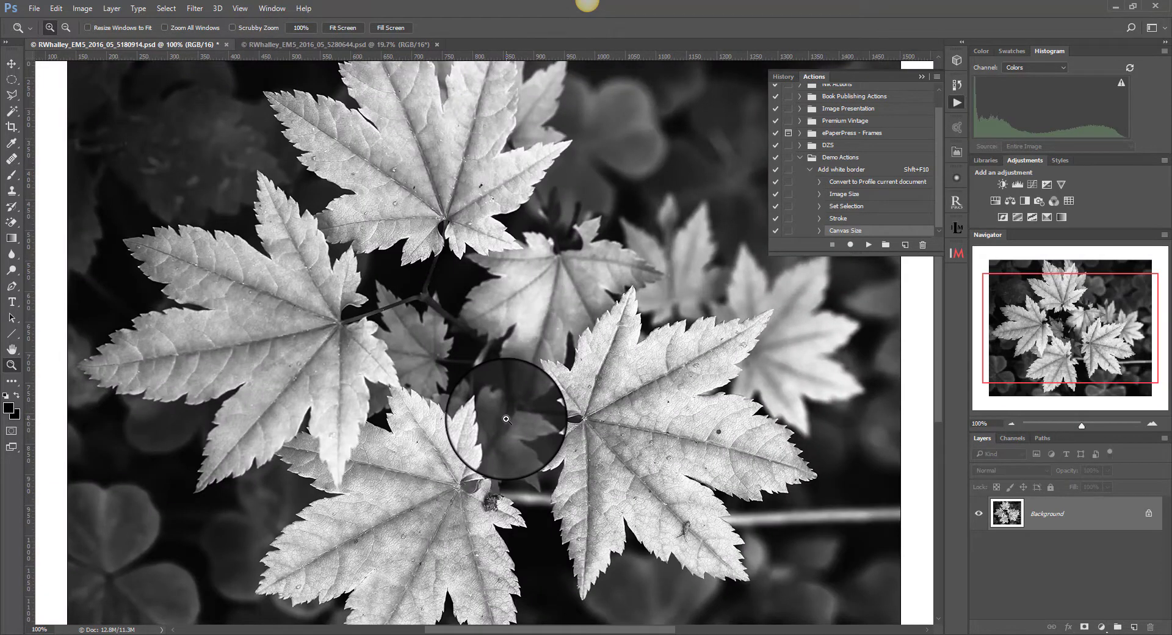
left_click(342, 28)
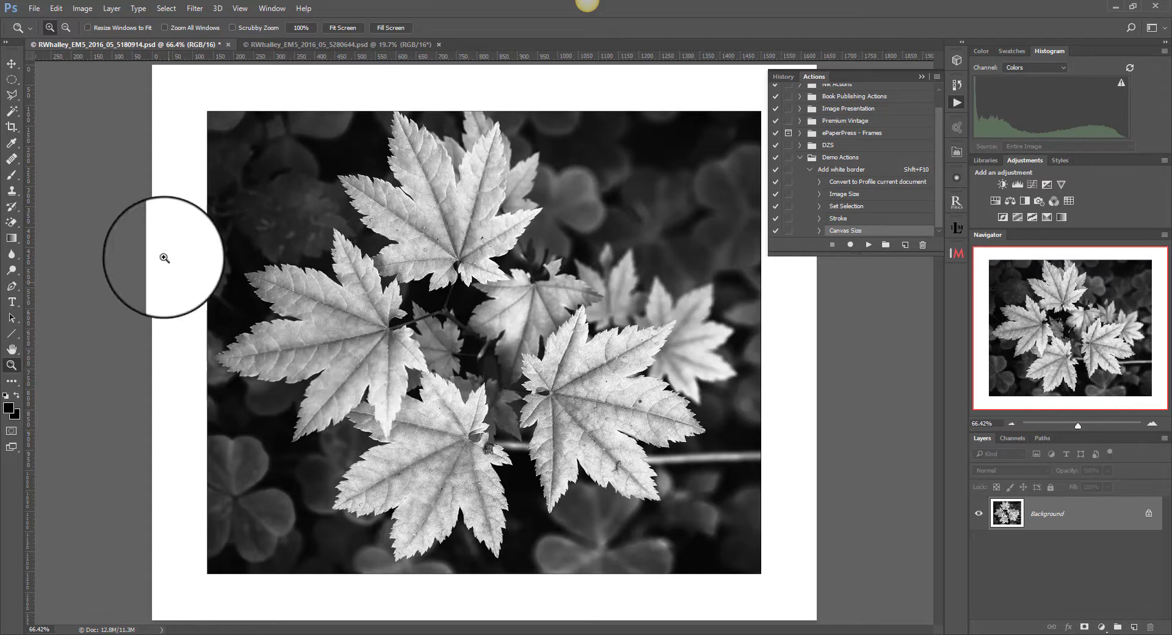
Switch to the second leaf photo, play Add white border with Shift+F10, and fit it on screen
left_click(333, 45)
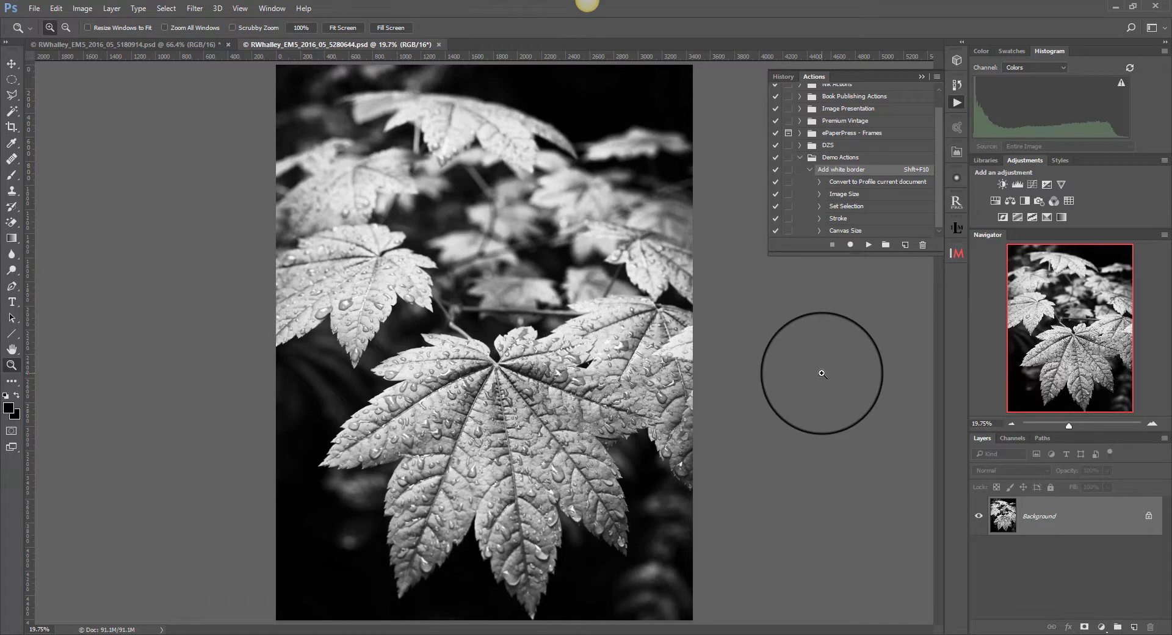
key("shift+F10")
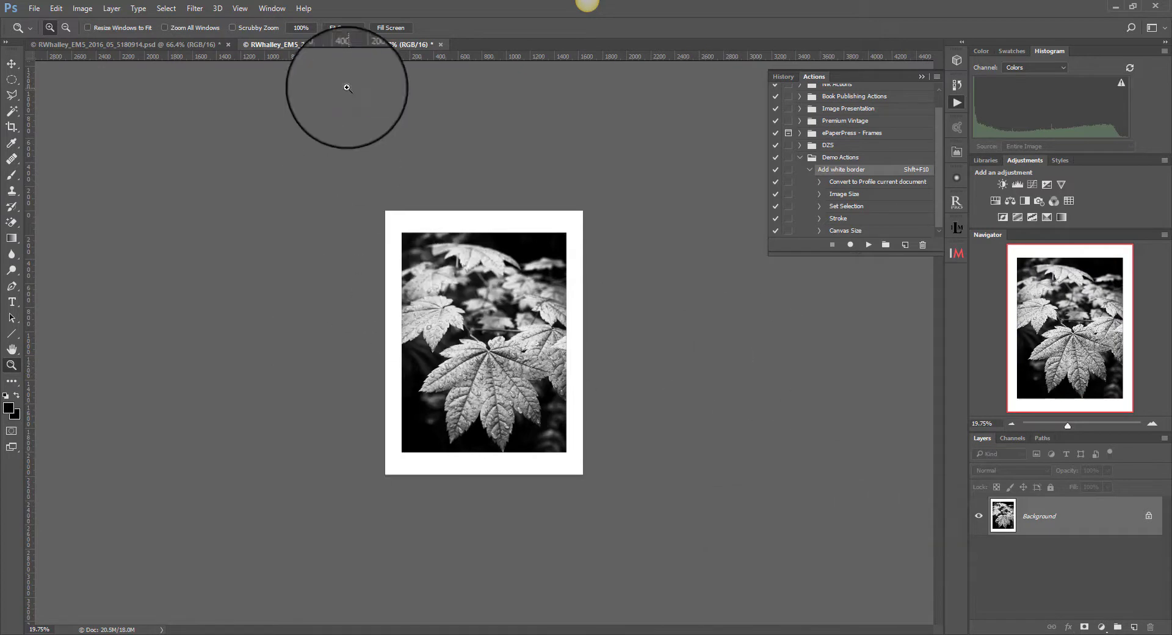
left_click(342, 27)
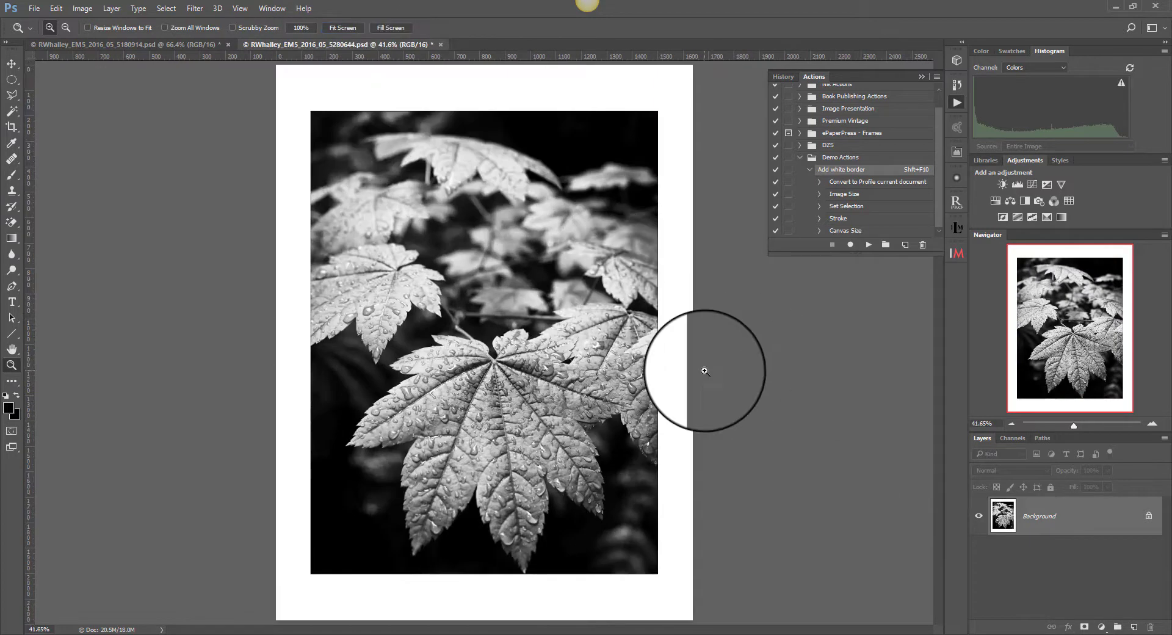